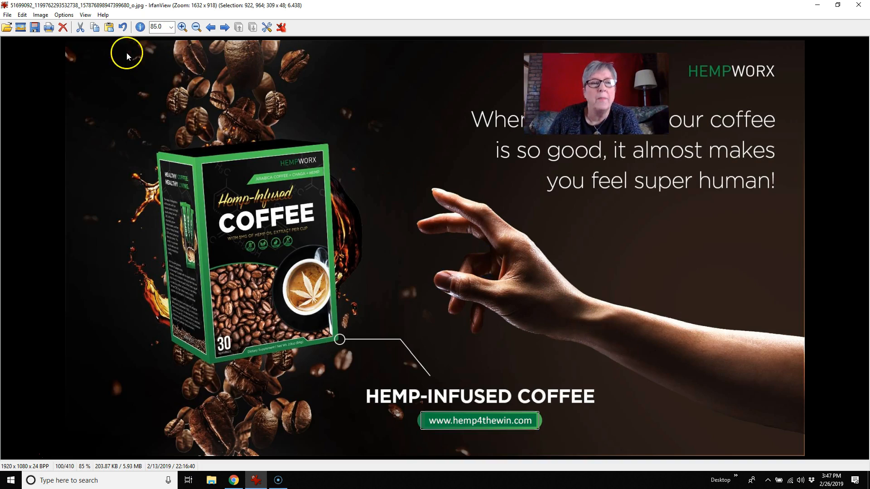
pyautogui.moveTo(420, 414); pyautogui.dragTo(419, 415)
pyautogui.moveTo(538, 420); pyautogui.dragTo(540, 420)
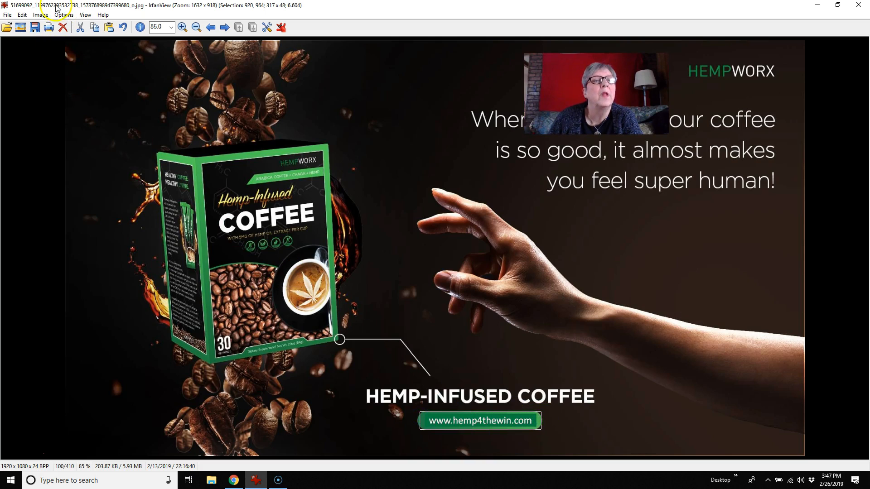
pyautogui.click(22, 15)
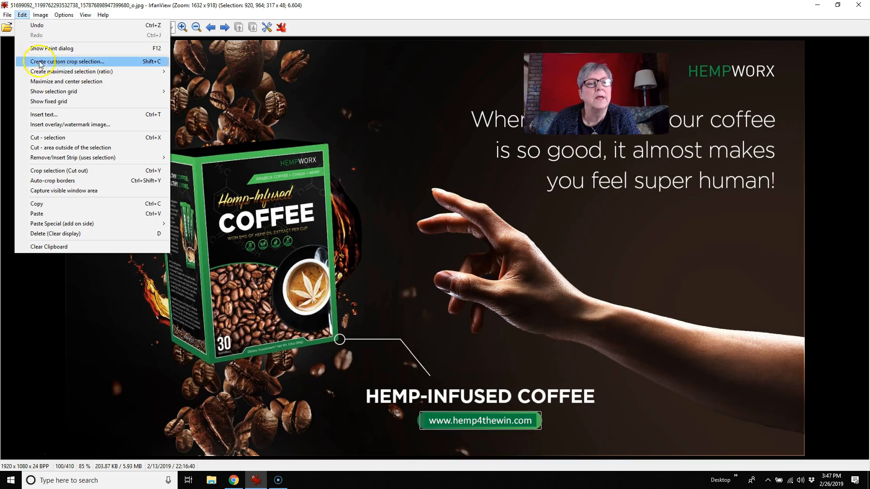
pyautogui.click(54, 114)
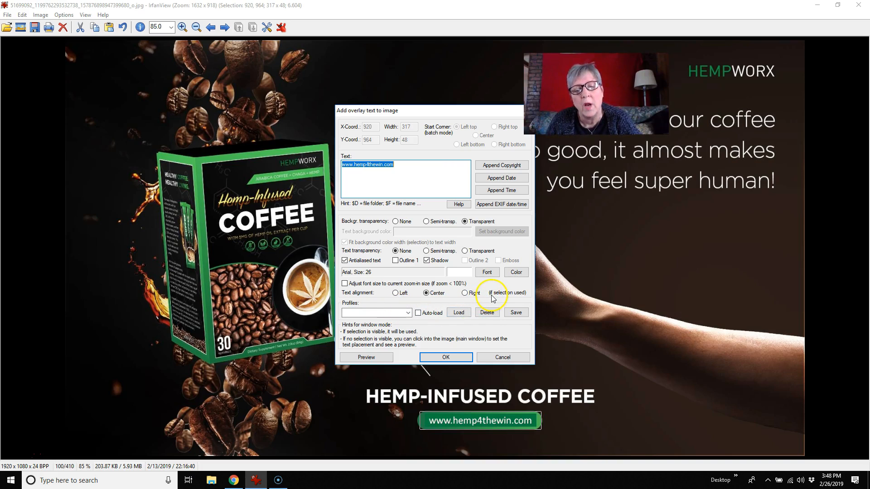
pyautogui.click(373, 358)
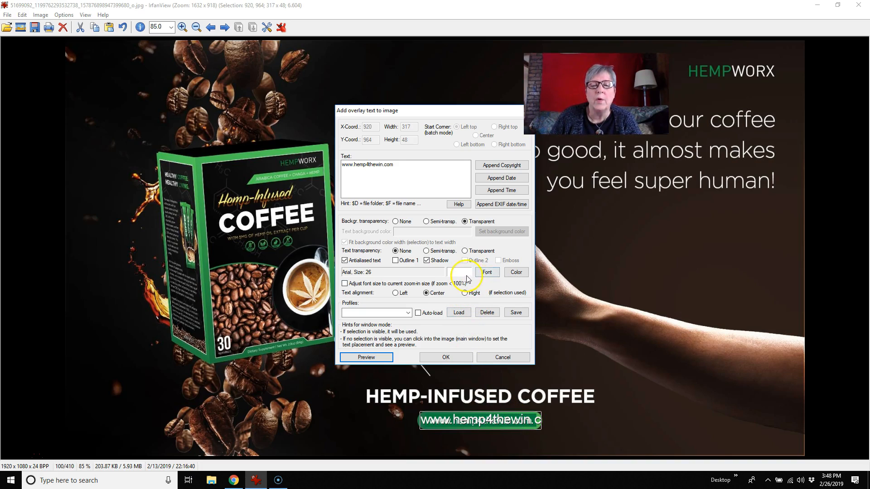
# Reduce the overlay text's font size to 20 in Arial Regular and preview it on the banner
pyautogui.click(487, 273)
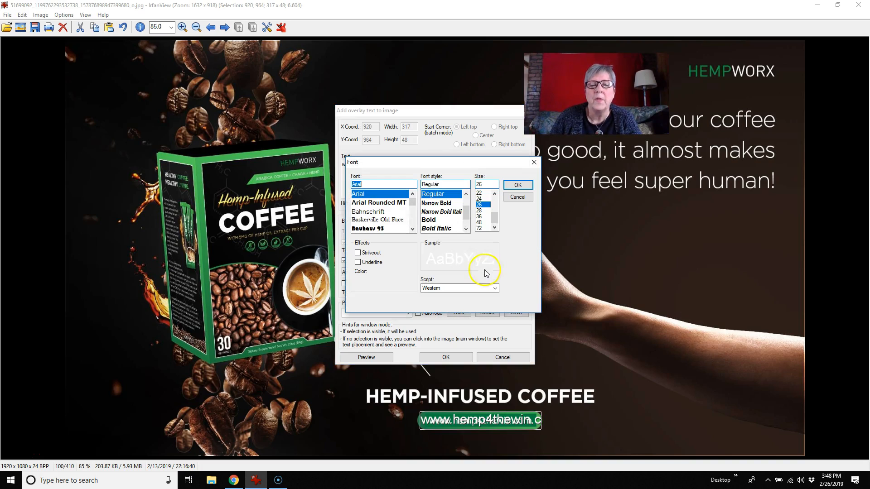
pyautogui.click(496, 217)
pyautogui.moveTo(496, 219); pyautogui.dragTo(495, 209)
pyautogui.click(480, 205)
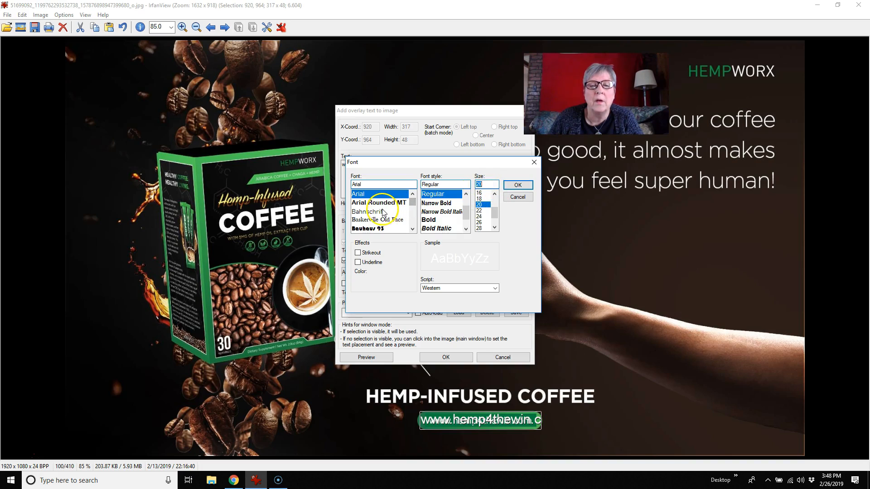
pyautogui.click(518, 184)
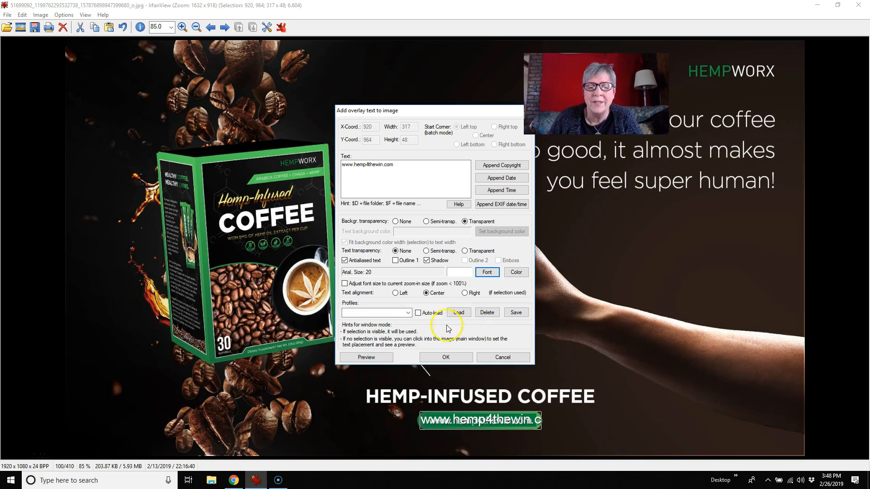
pyautogui.click(380, 358)
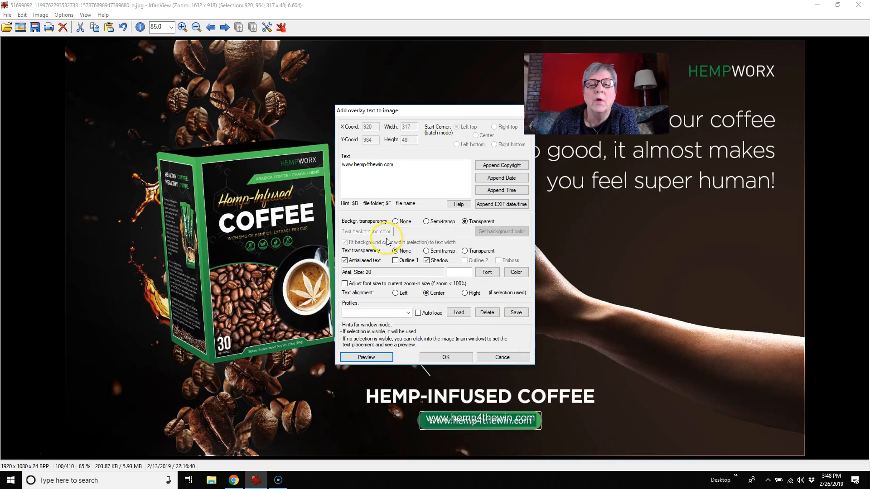
# Try semi-transparent, transparent and no background transparency for the overlay, previewing semi-transparent and none, and cancel the text insertion
pyautogui.click(427, 223)
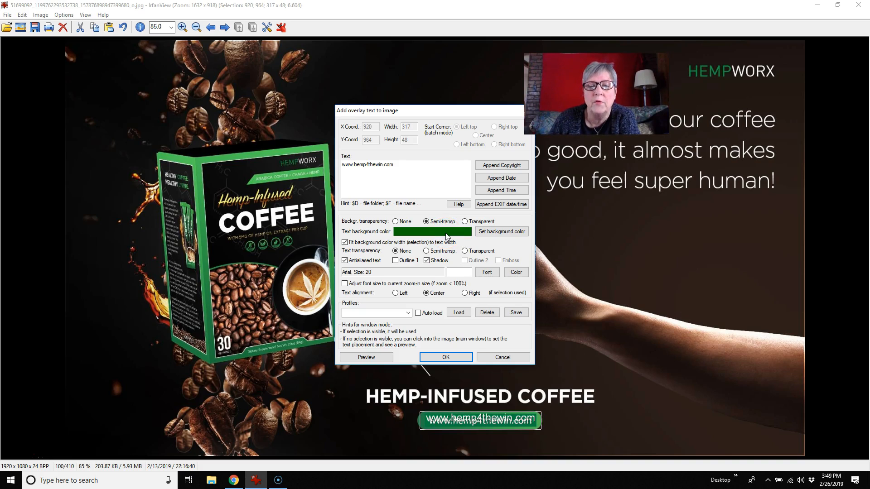
pyautogui.click(387, 359)
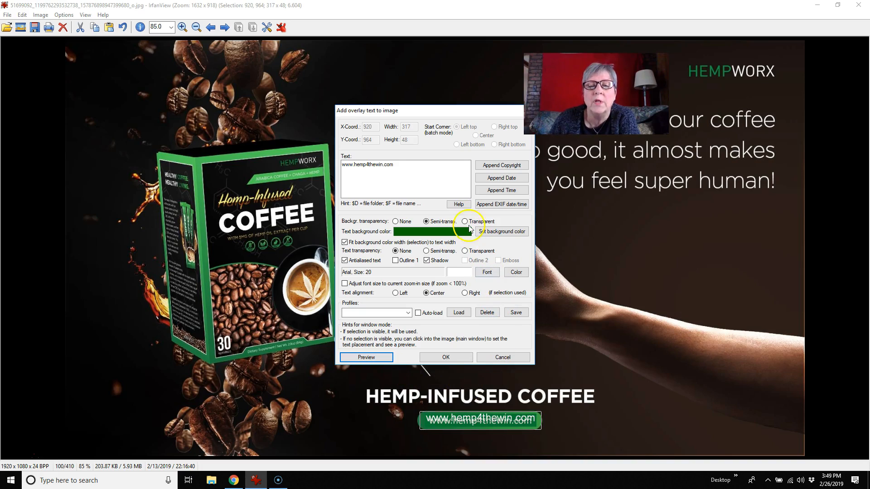
pyautogui.click(465, 222)
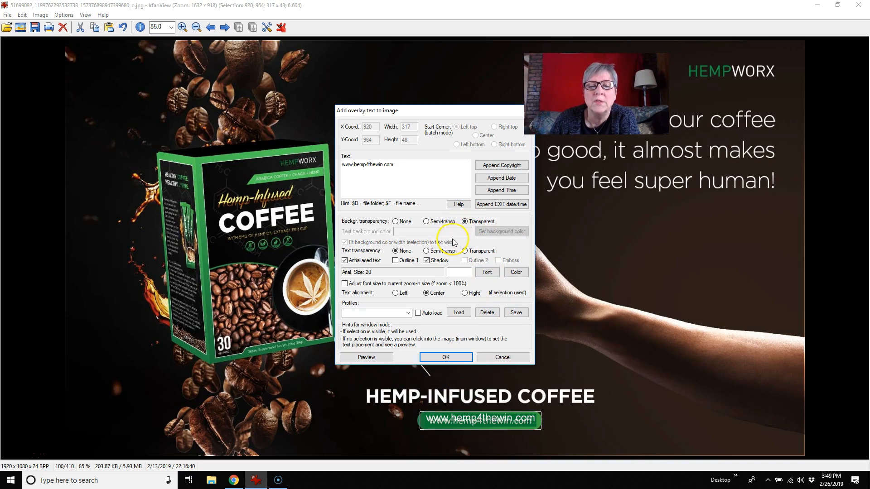
pyautogui.click(395, 222)
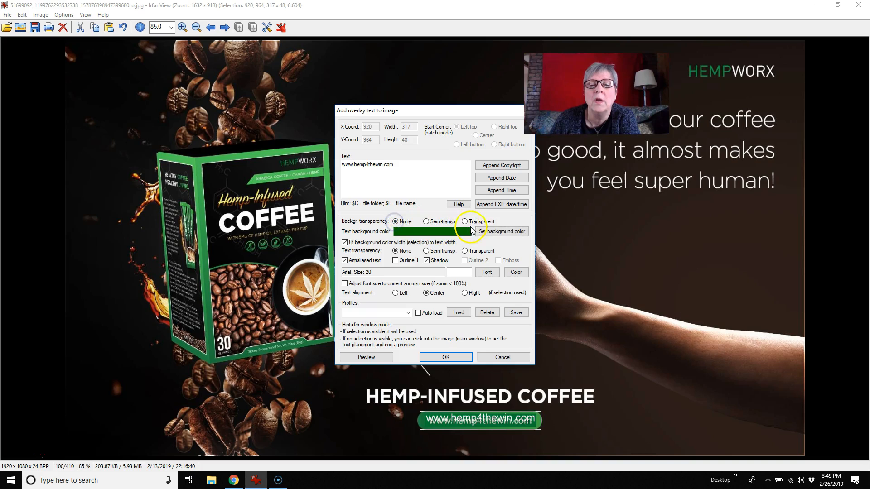
pyautogui.click(385, 358)
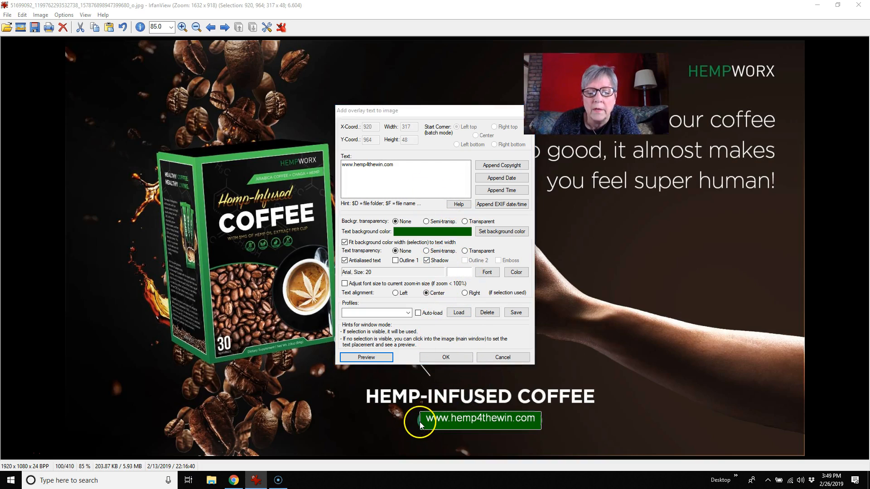
pyautogui.click(490, 358)
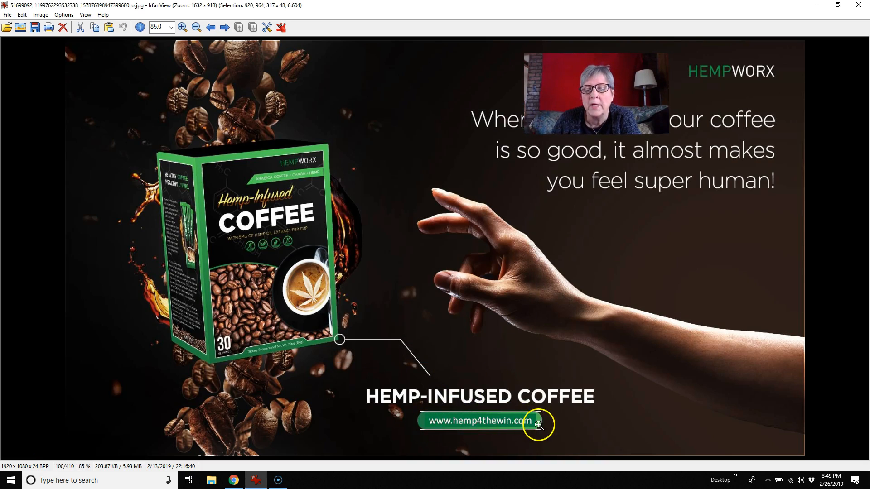
# Widen the banner selection to about 326 by 48 pixels and start a text overlay with background transparency set to None
pyautogui.moveTo(419, 423); pyautogui.dragTo(417, 423)
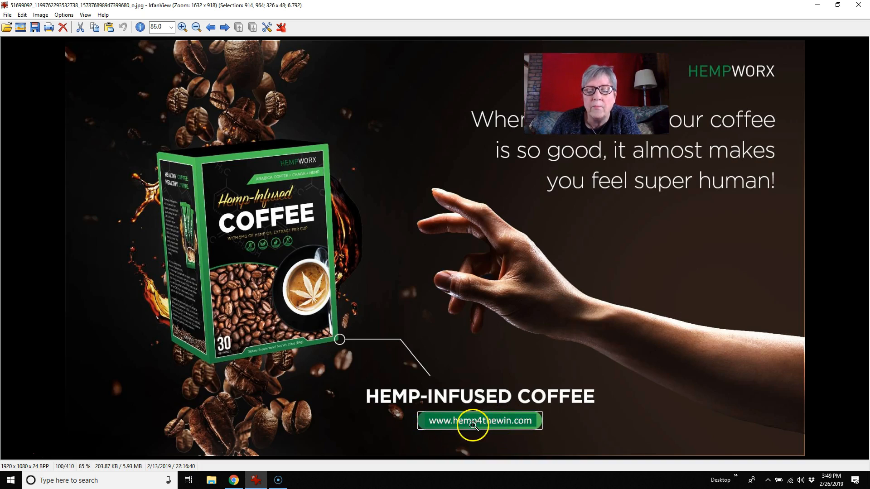
pyautogui.click(21, 14)
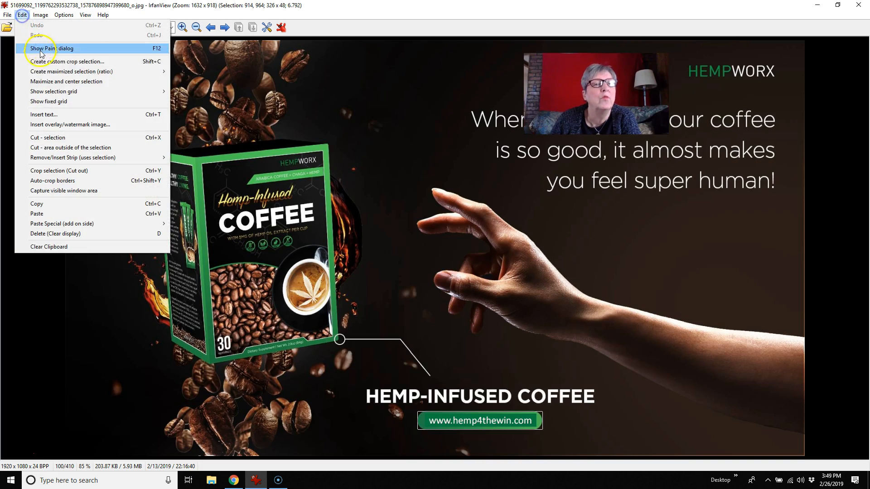
pyautogui.click(42, 114)
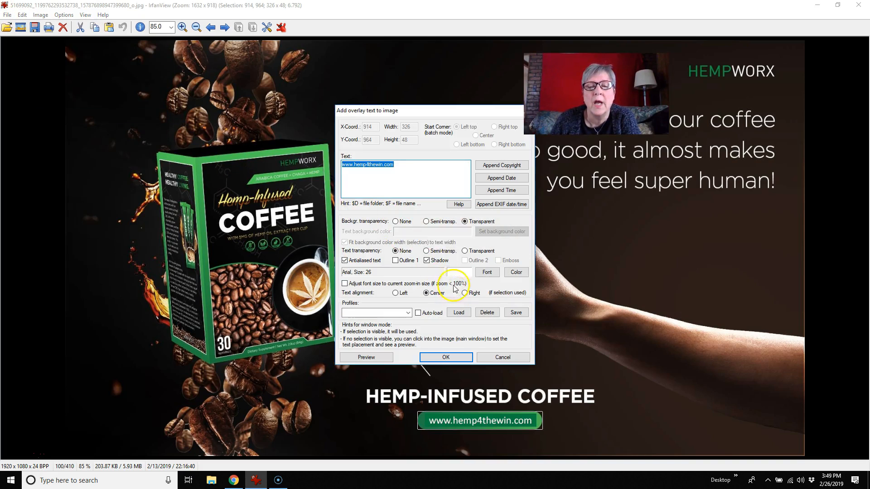
pyautogui.click(395, 221)
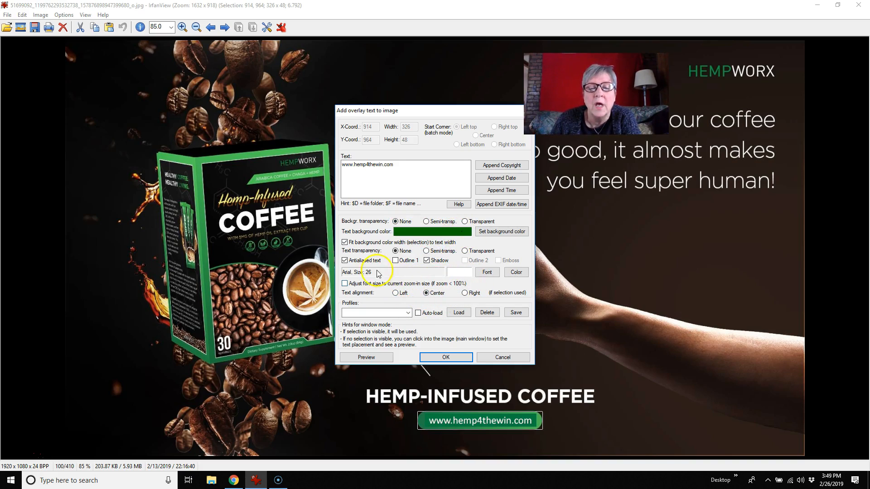
# Set the overlay font size to 20, preview the web address on its green background, and apply it to the image
pyautogui.click(487, 272)
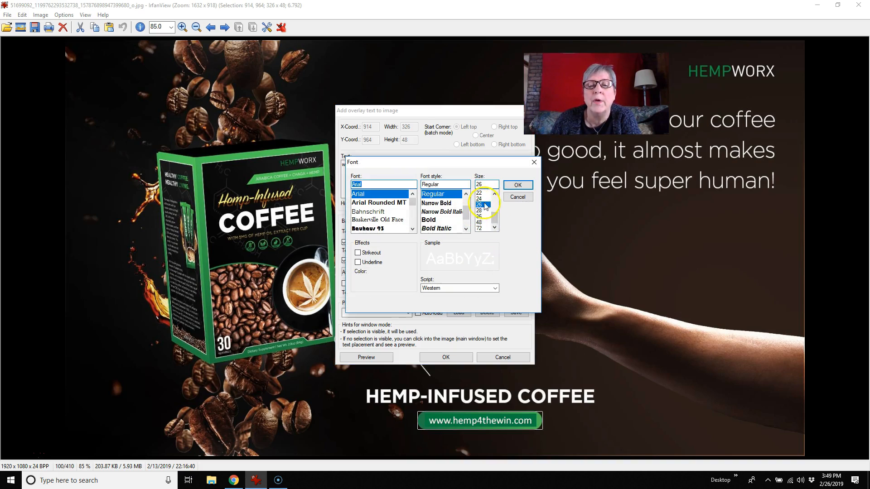
pyautogui.moveTo(495, 217); pyautogui.dragTo(493, 210)
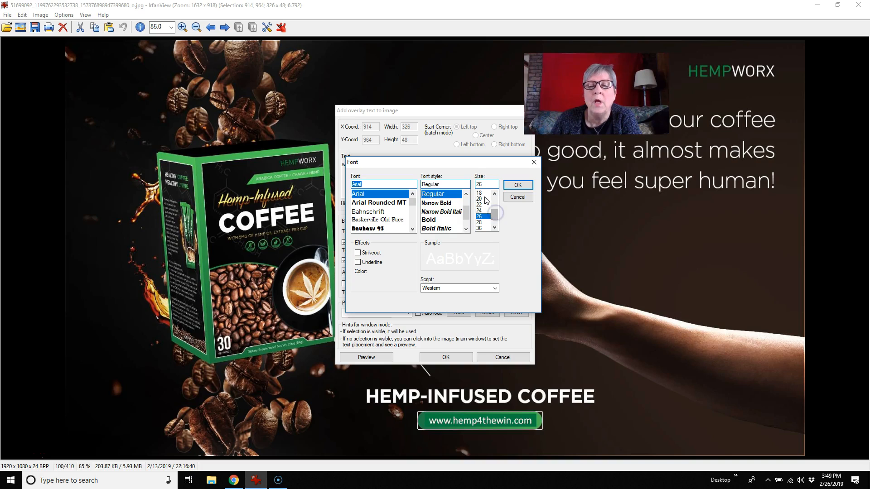
pyautogui.click(479, 199)
pyautogui.click(518, 185)
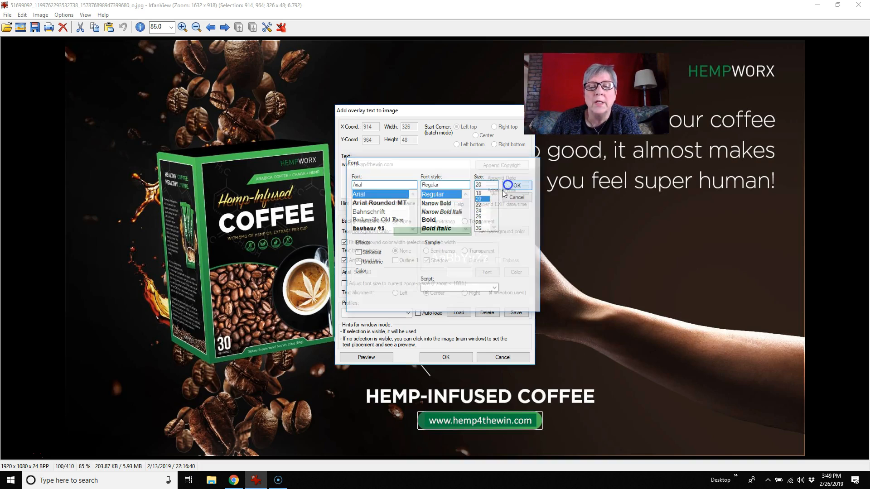
pyautogui.click(378, 357)
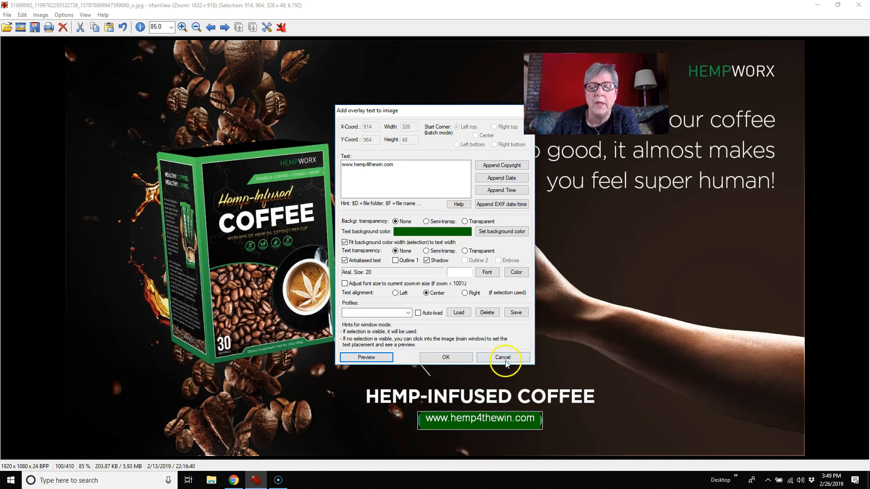
pyautogui.click(460, 356)
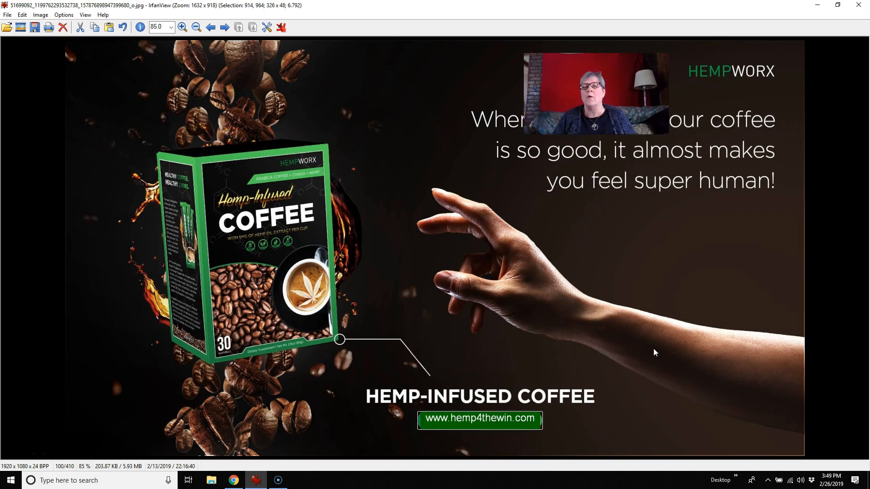
pyautogui.click(653, 345)
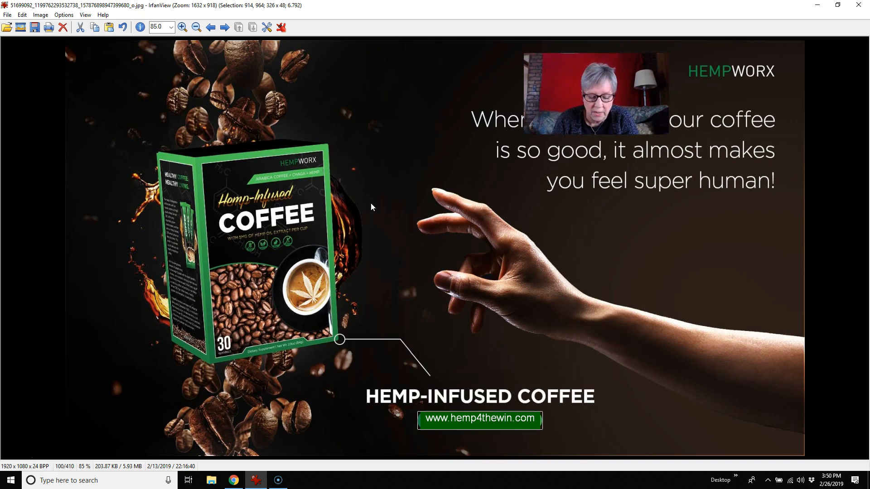
# Go back eight images in the folder to the "What if one bottle of oil could change your life?" picture
pyautogui.press('Left')
pyautogui.press('Left')
pyautogui.press('Left')
pyautogui.press('Left')
pyautogui.press('Left')
pyautogui.press('Left')
pyautogui.press('Left')
pyautogui.press('Left')
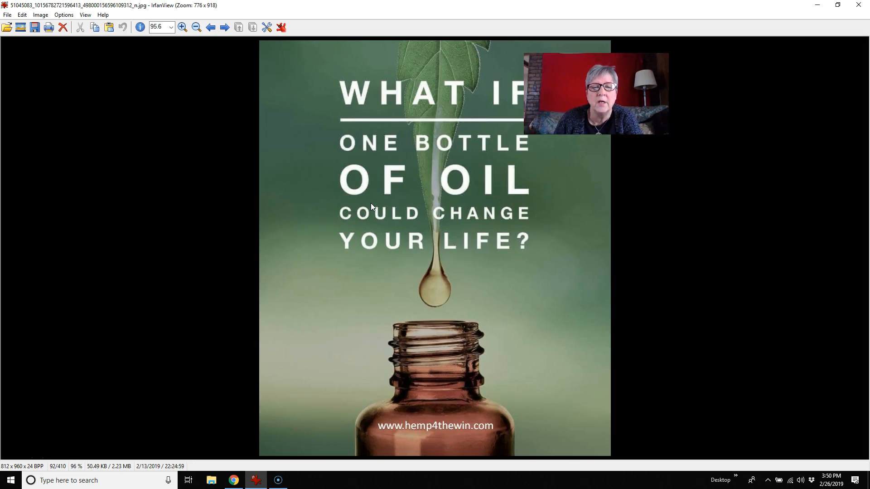